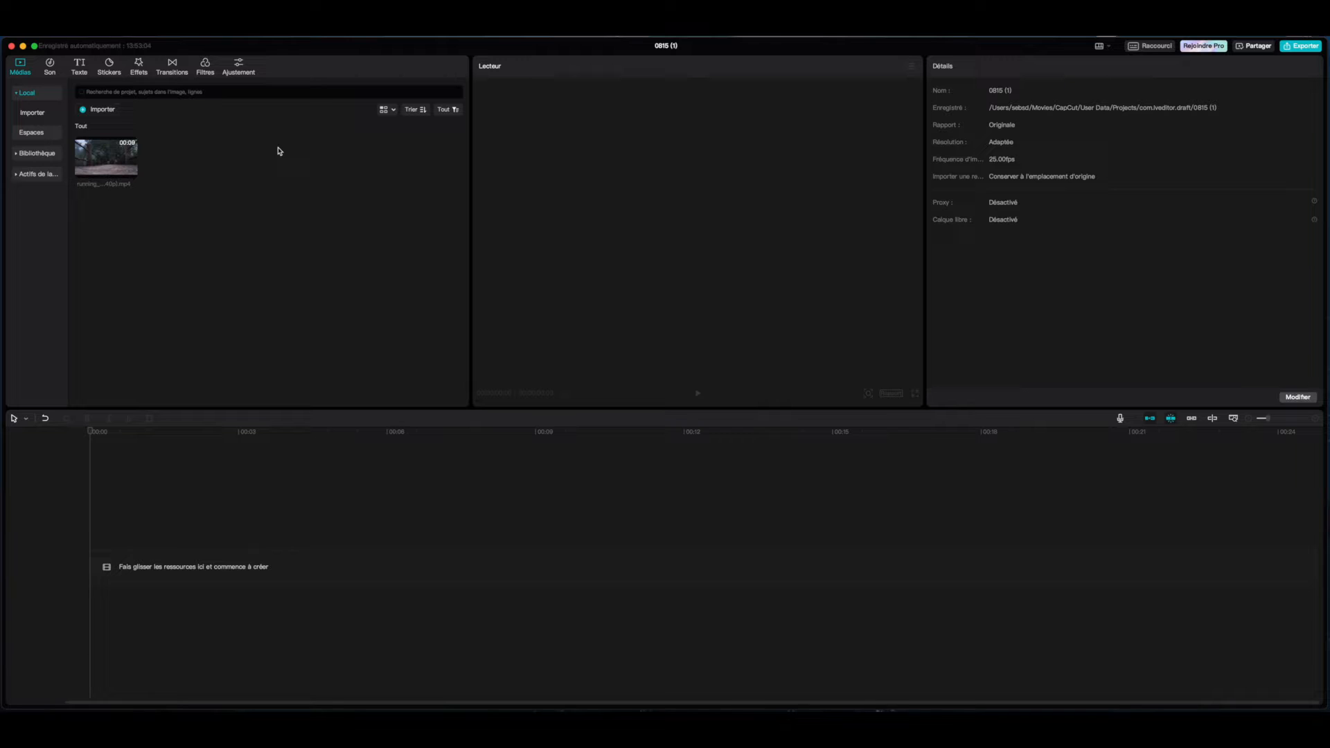
Preview the running clip and add it to the timeline.
left_click(94, 161)
key("space")
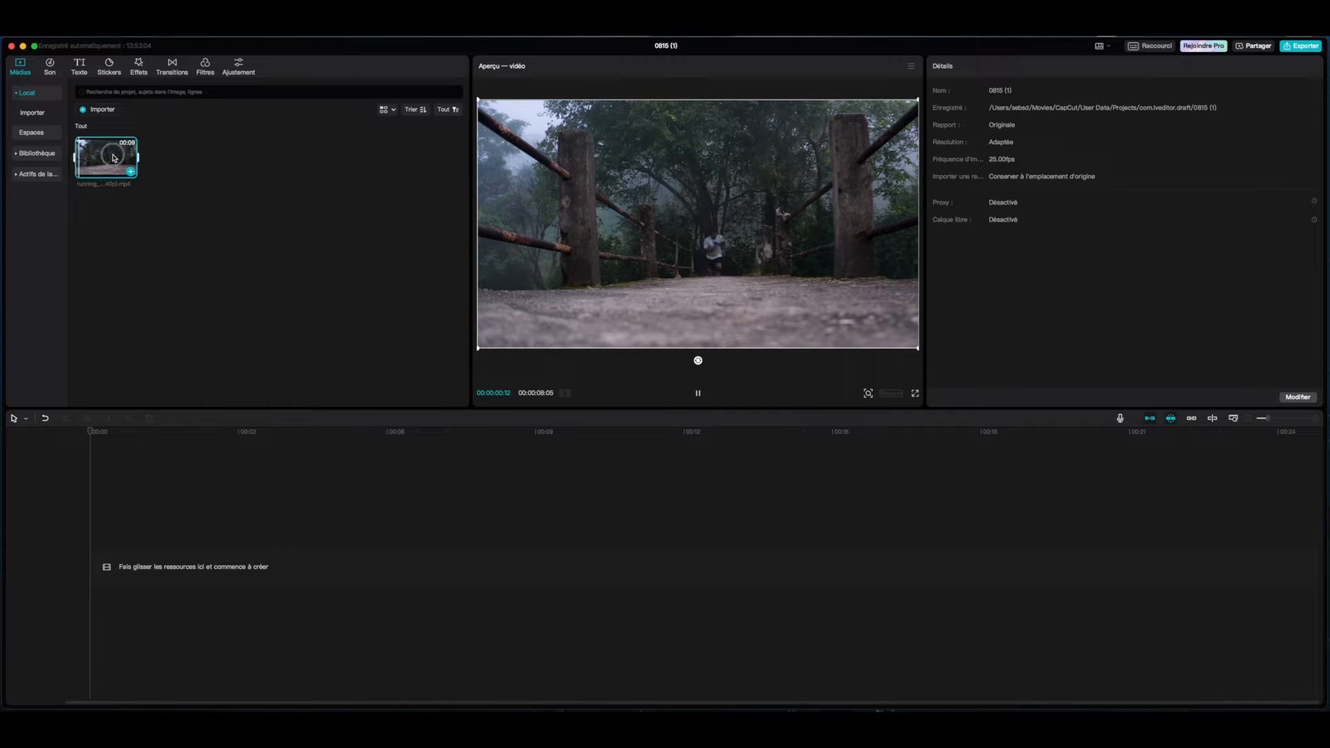
left_click_drag(114, 158, 131, 559)
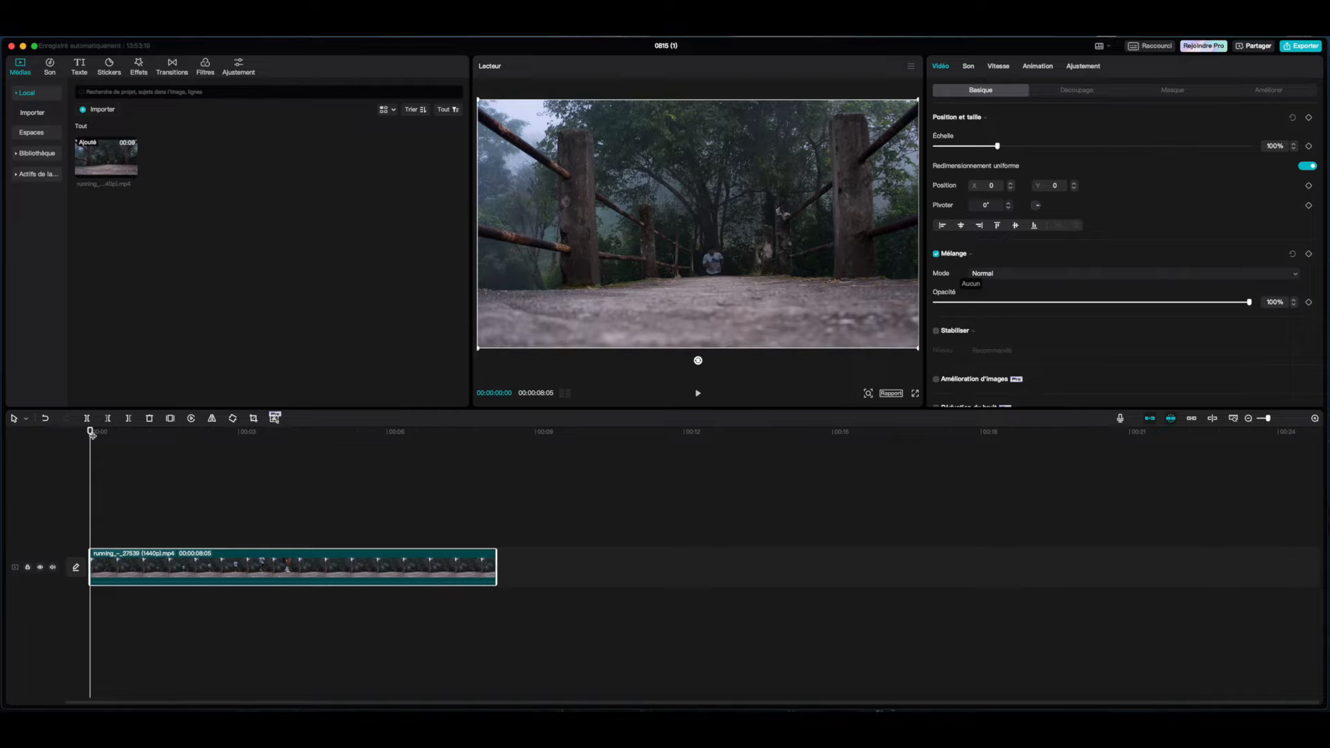
Add a default text clip above the video and stretch it to the end of the video clip.
left_click(80, 66)
mouse_move(97, 122)
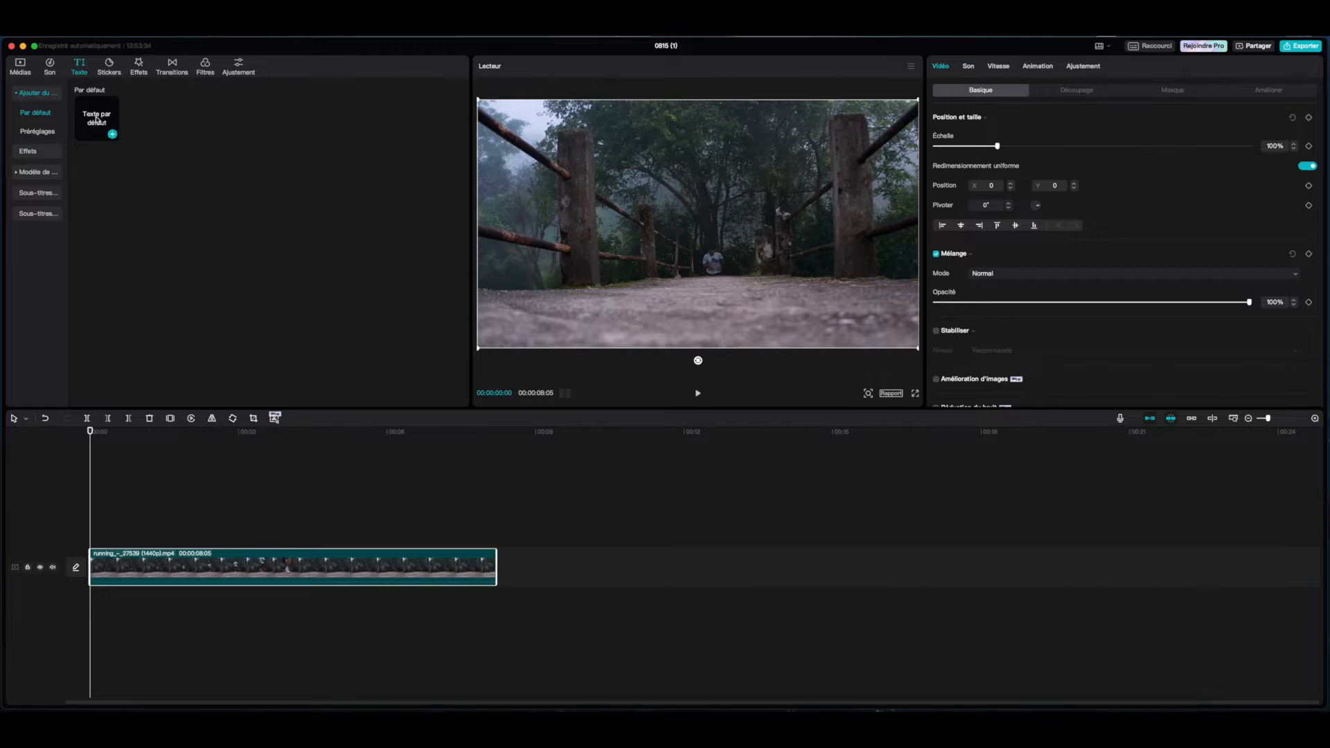
left_click_drag(96, 122, 138, 541)
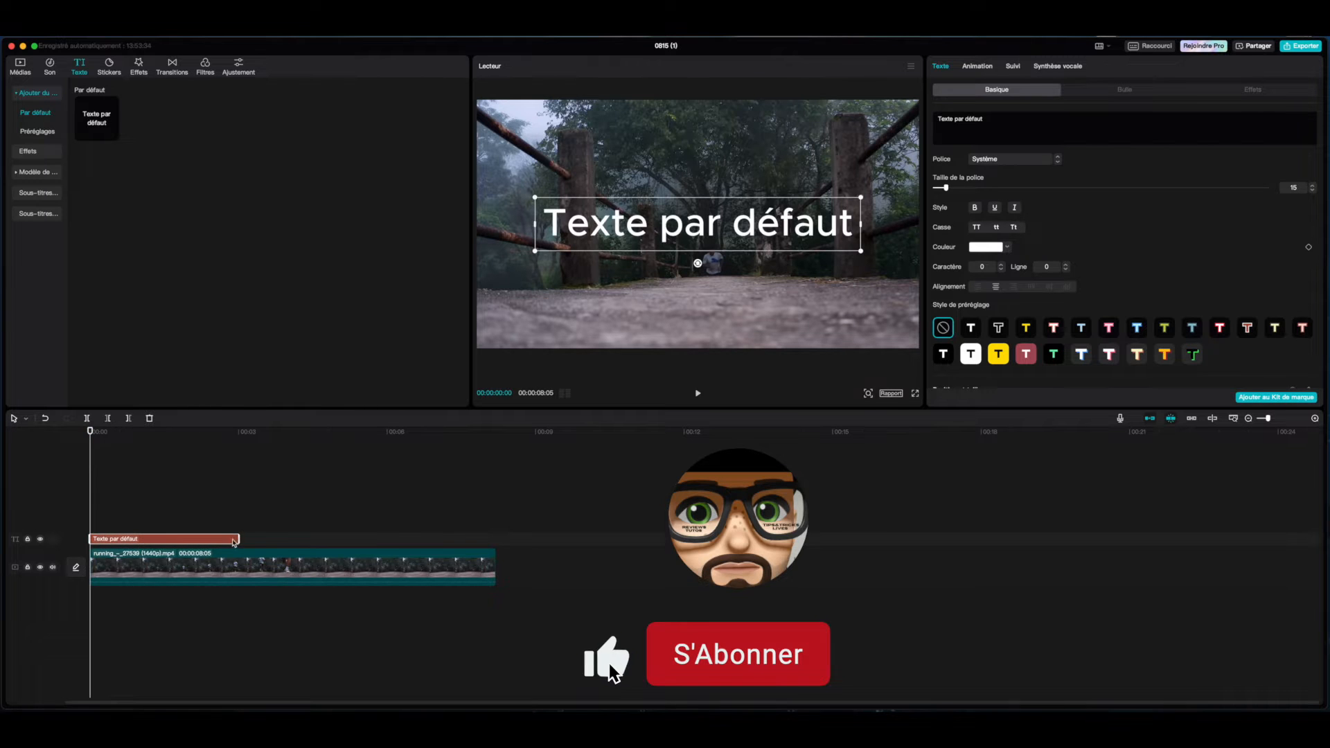
left_click_drag(237, 538, 494, 539)
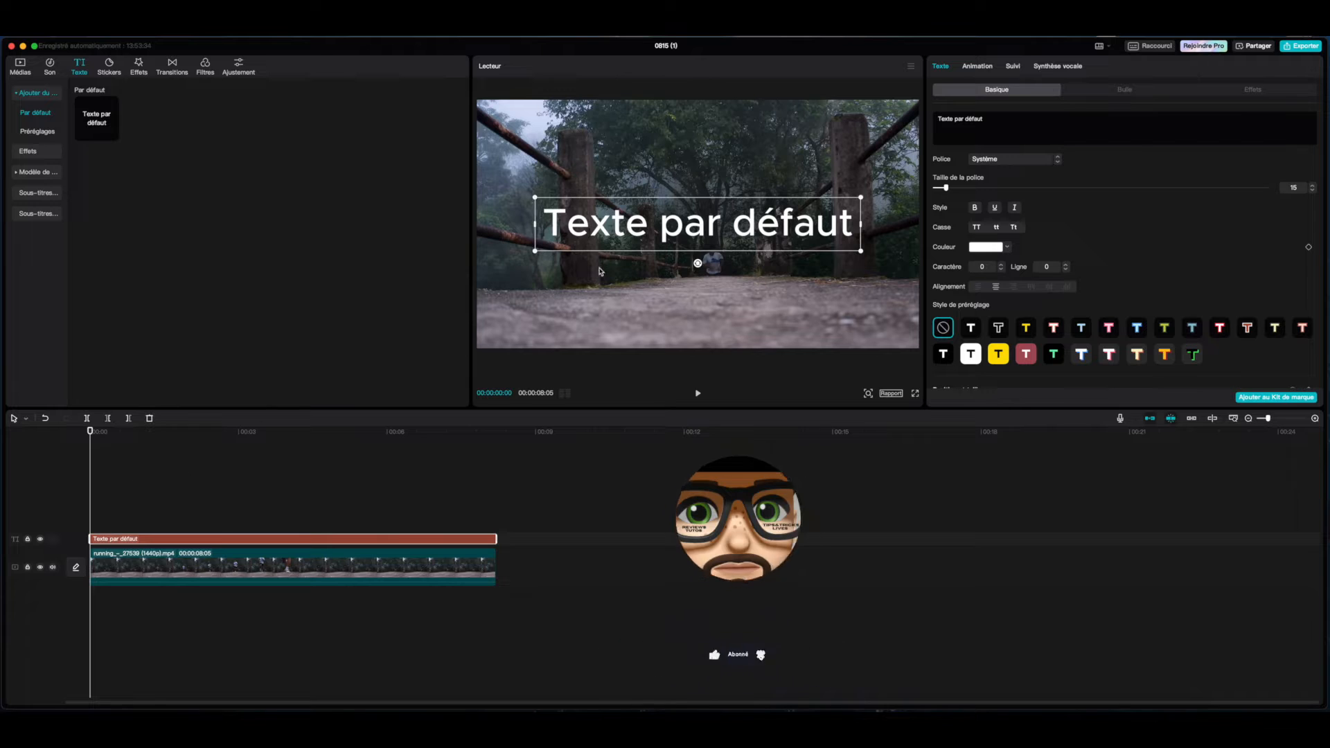
Replace the default text with TEST and shrink the text down to a small label.
left_click_drag(1004, 119, 933, 123)
type("TEST")
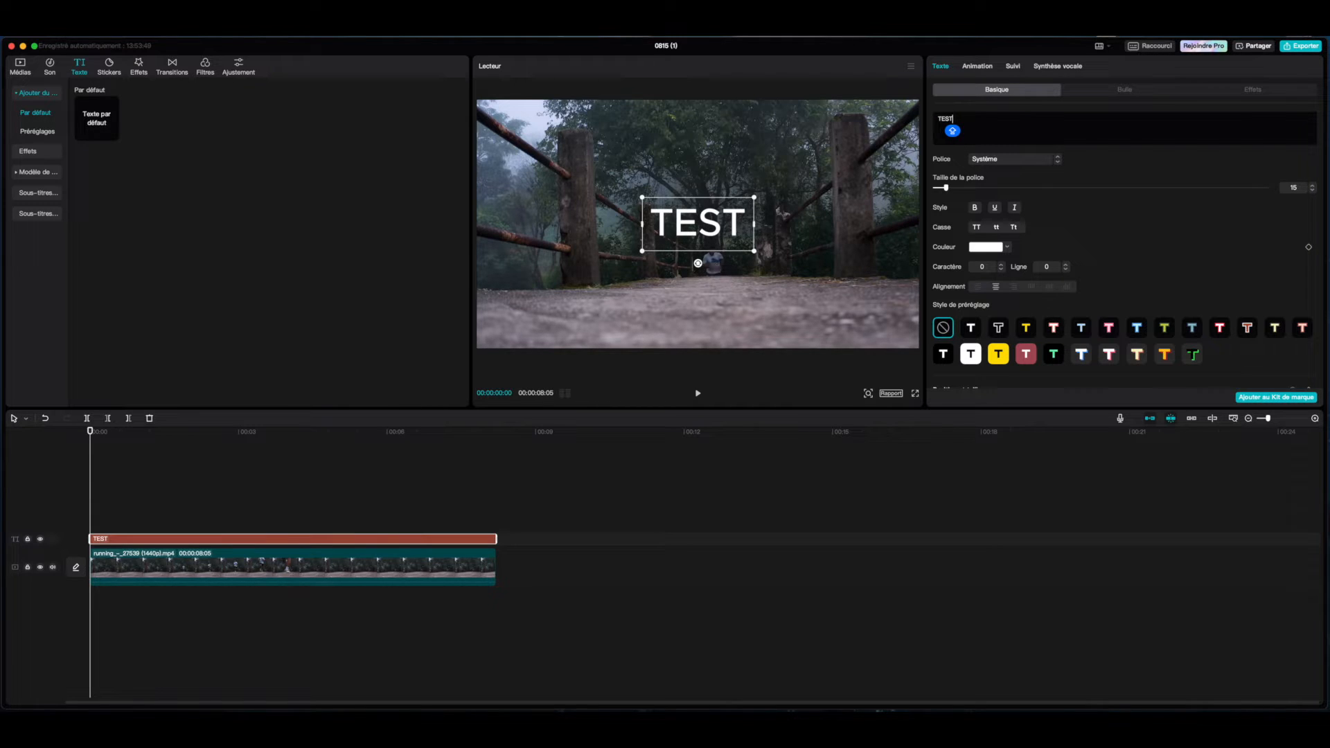
left_click_drag(757, 196, 717, 257)
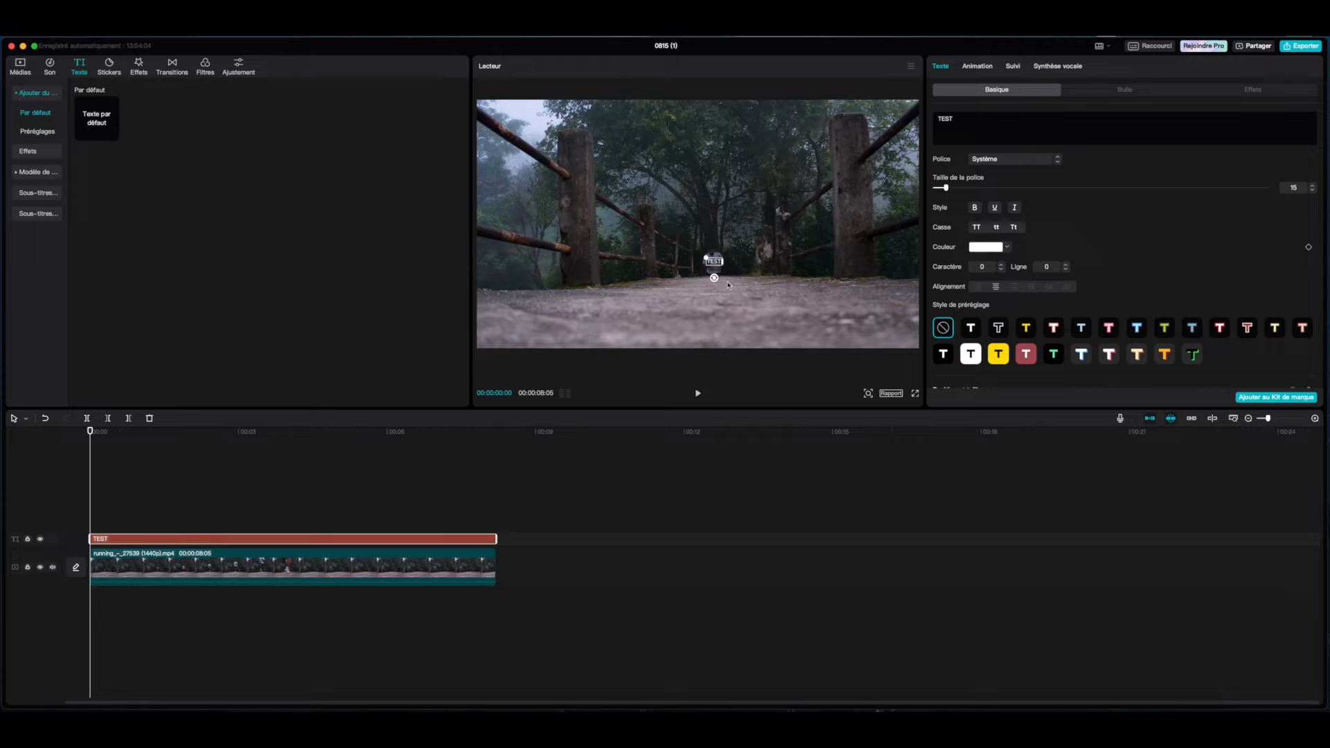
Set the text colour to red (EE0C0C).
left_click(1006, 247)
left_click(1056, 266)
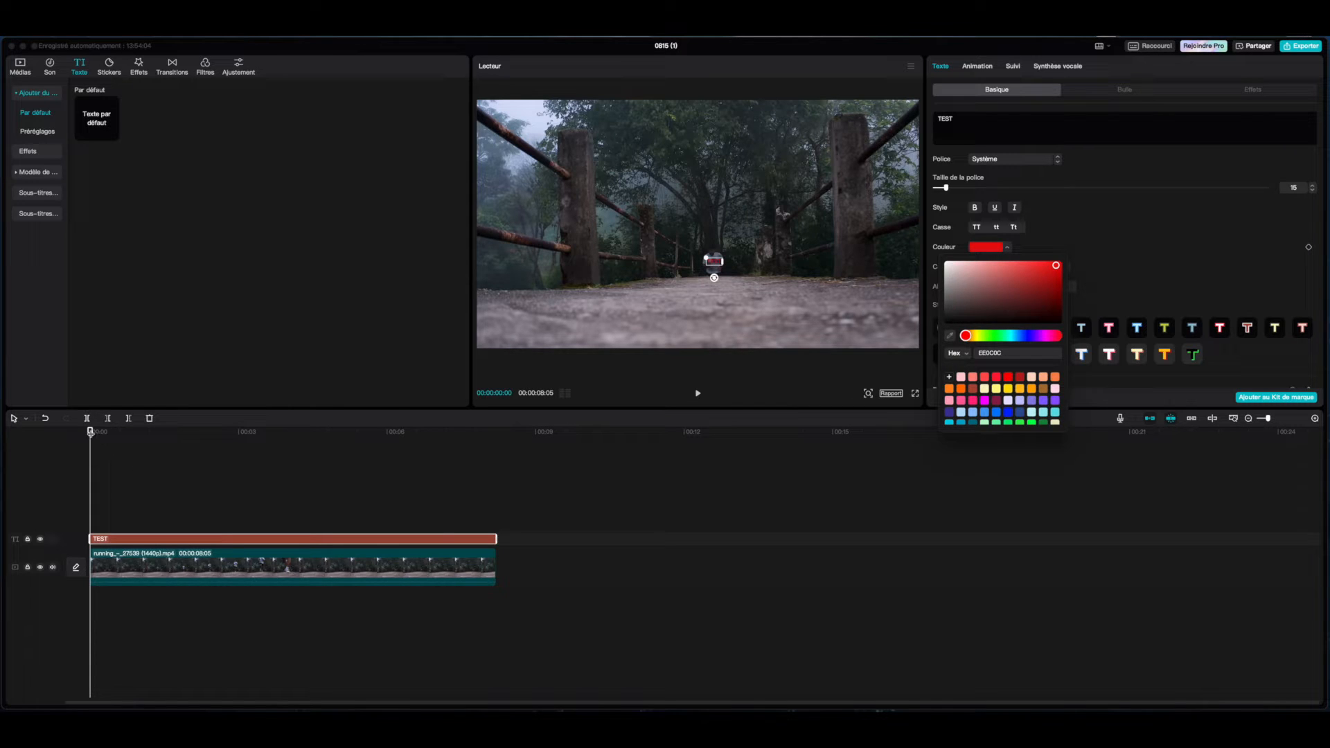
left_click(91, 433)
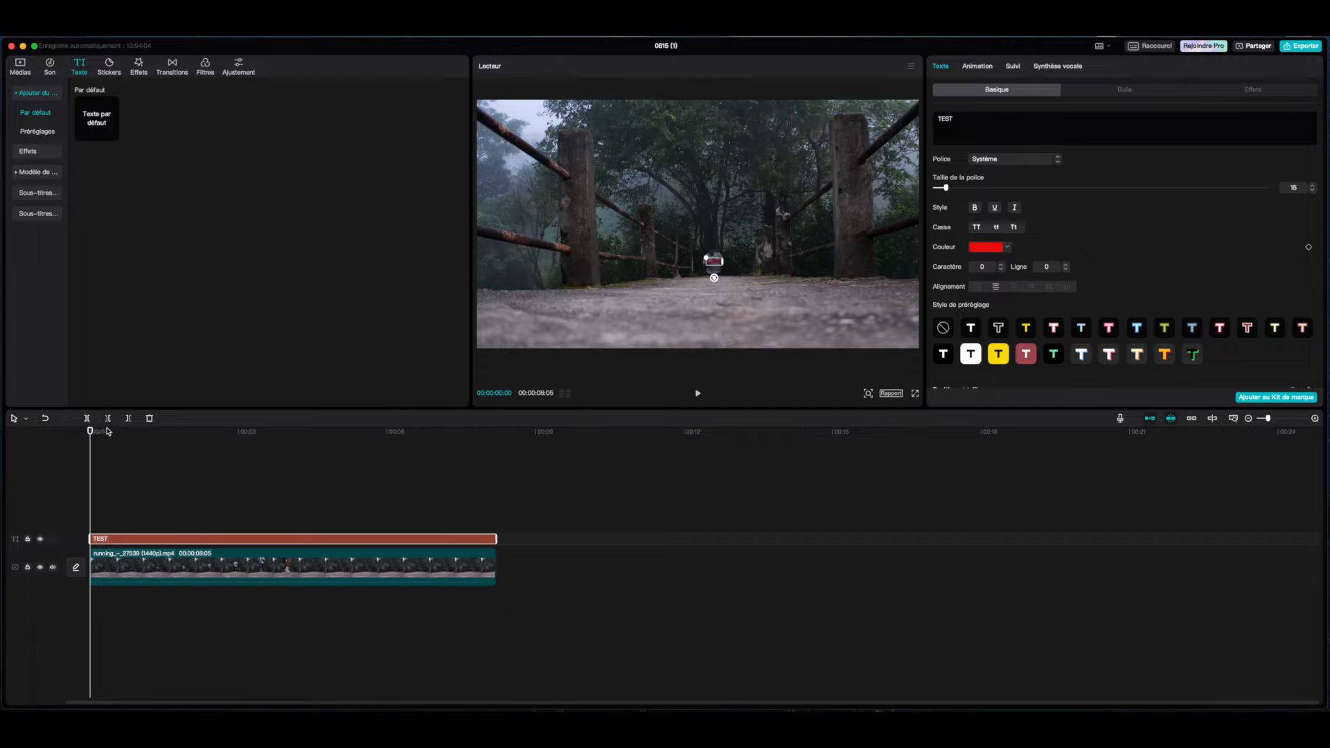
Trim both the video clip and the text clip to end at about 00:00:02:18.
left_click_drag(91, 432, 369, 429)
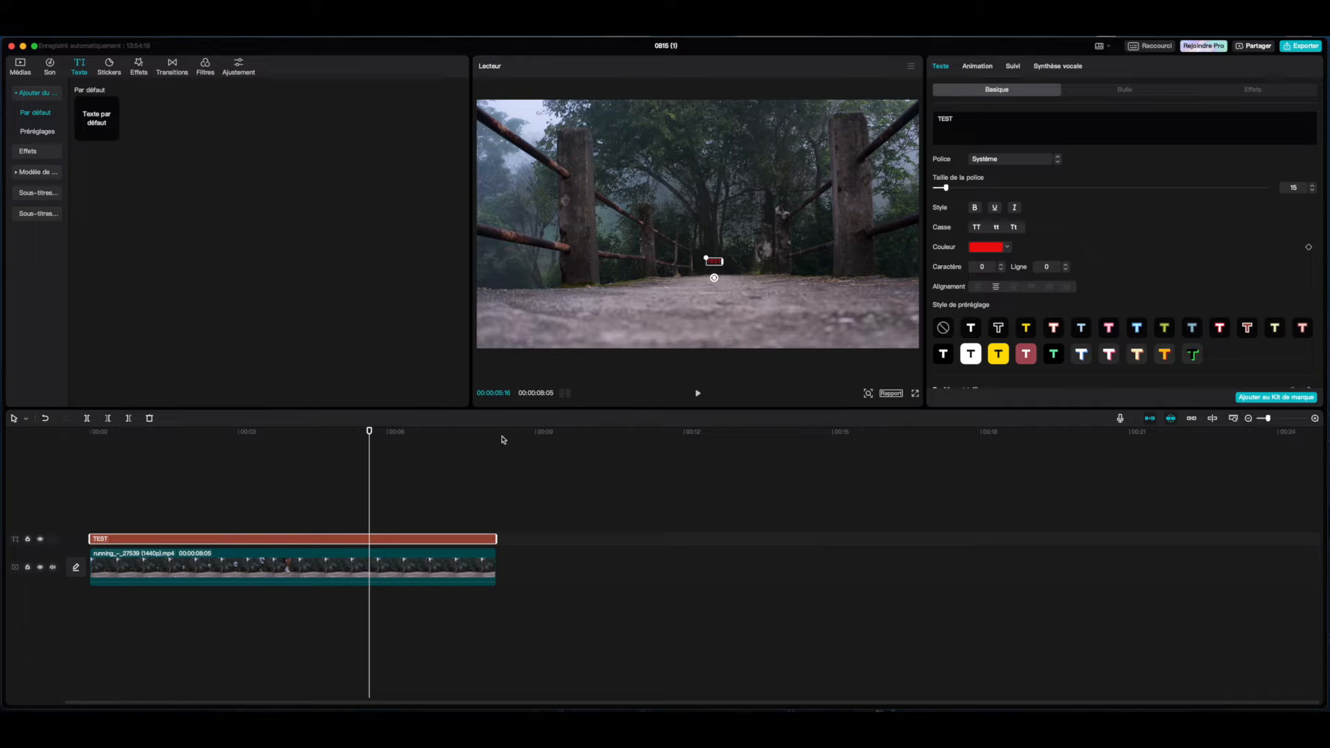
left_click_drag(369, 434, 225, 437)
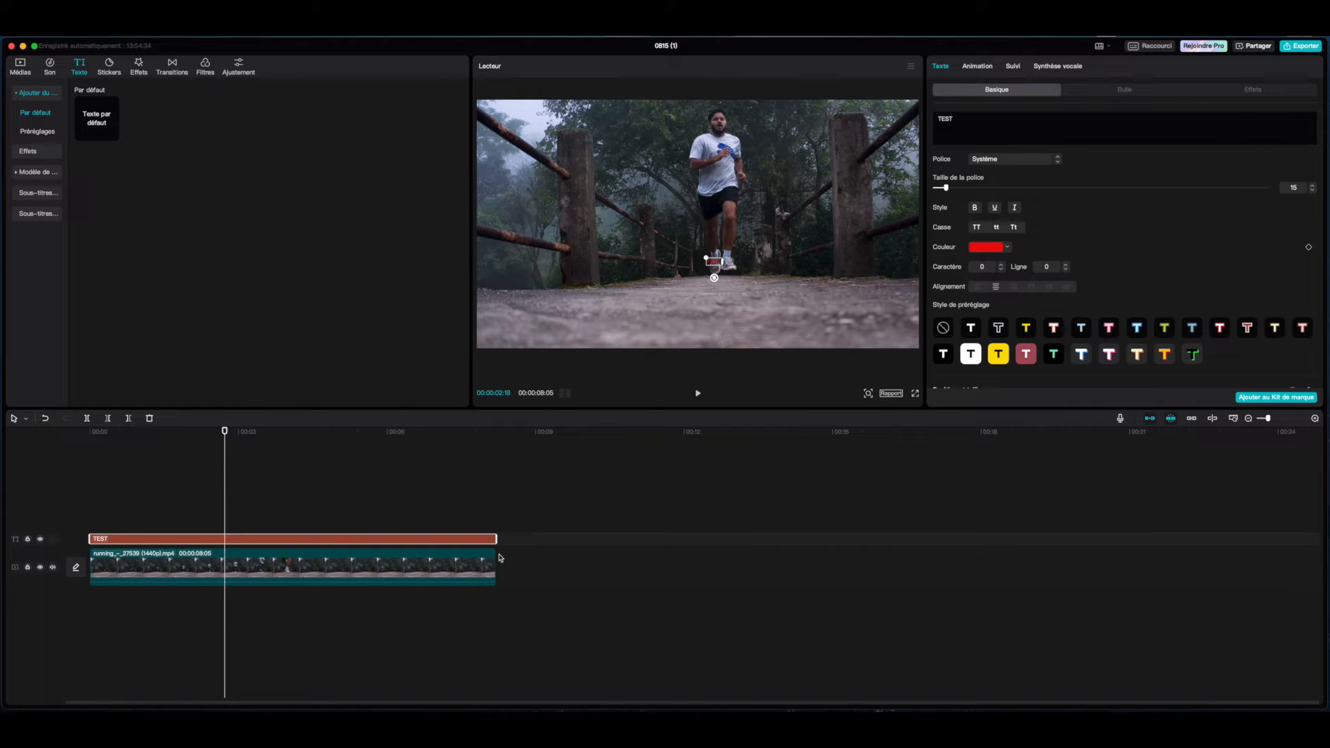
left_click_drag(497, 557, 223, 564)
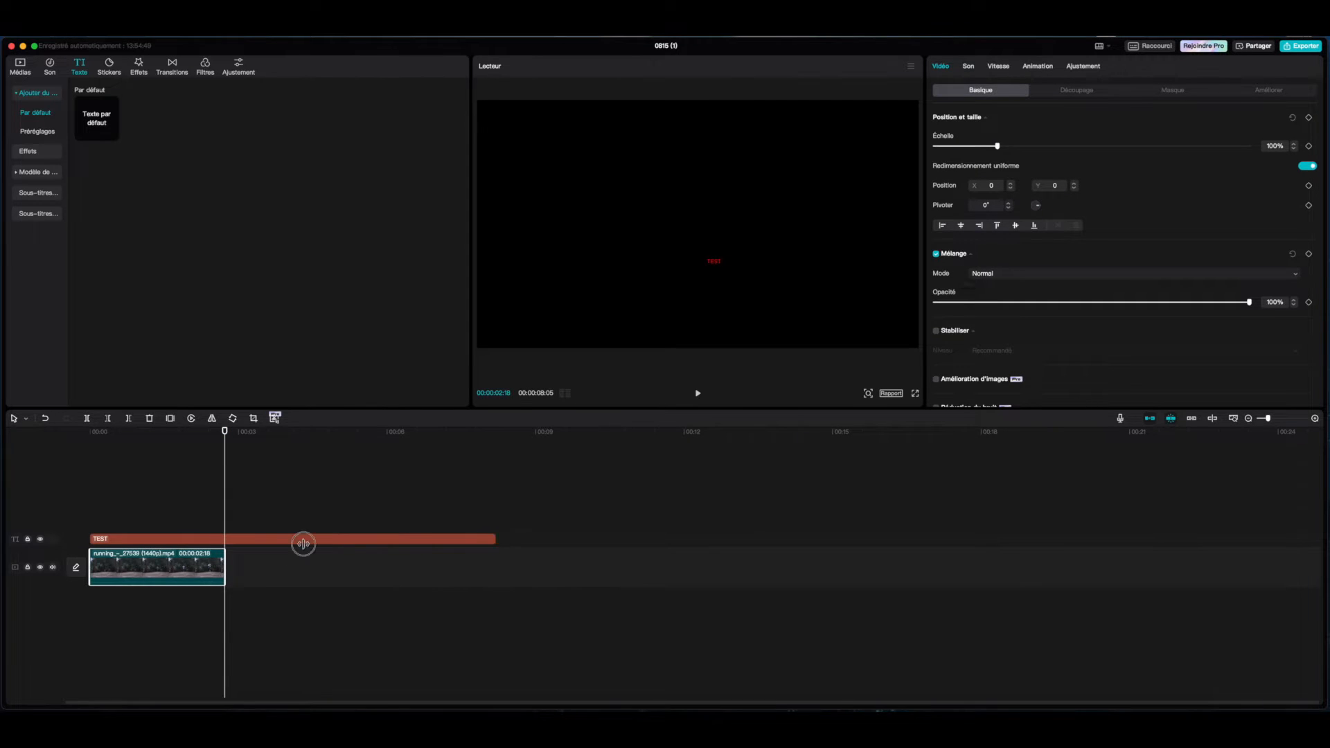
left_click_drag(303, 544, 224, 544)
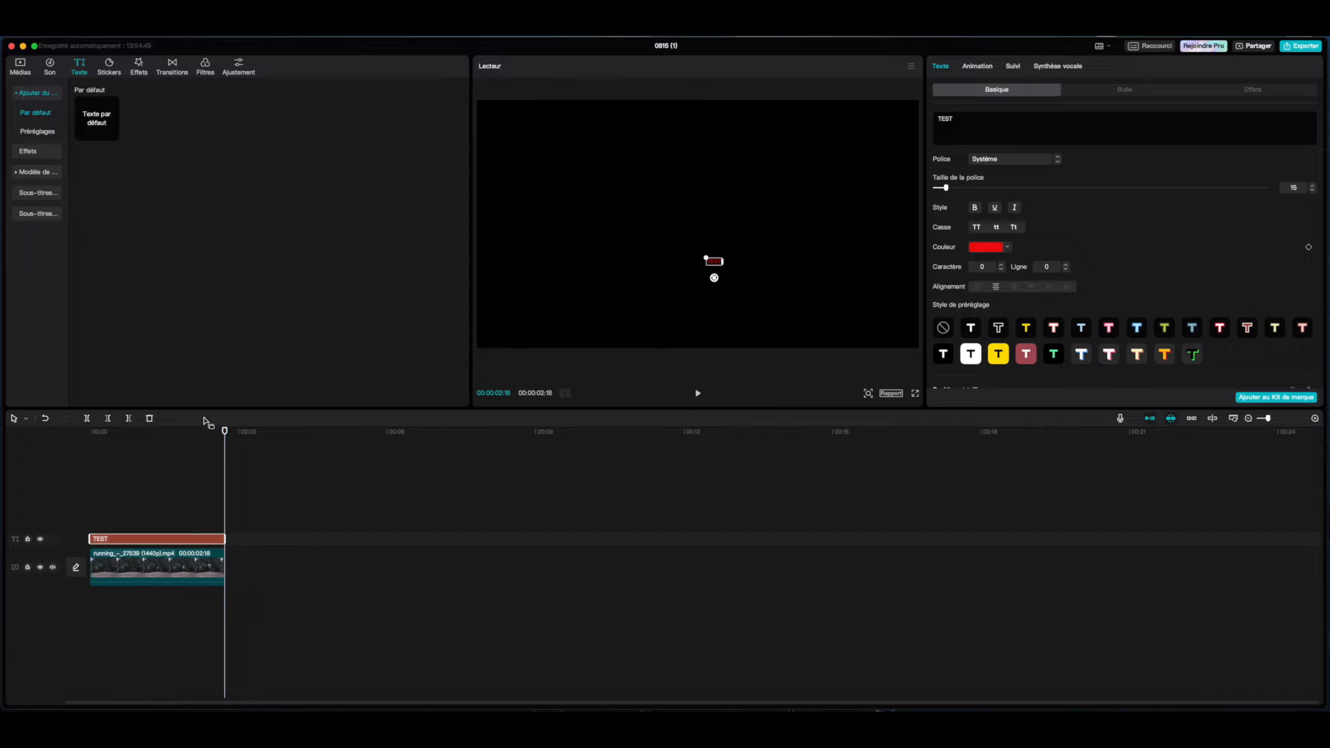
Return to the start and enable body tracking (Suivi) for the TEST text clip.
left_click(193, 431)
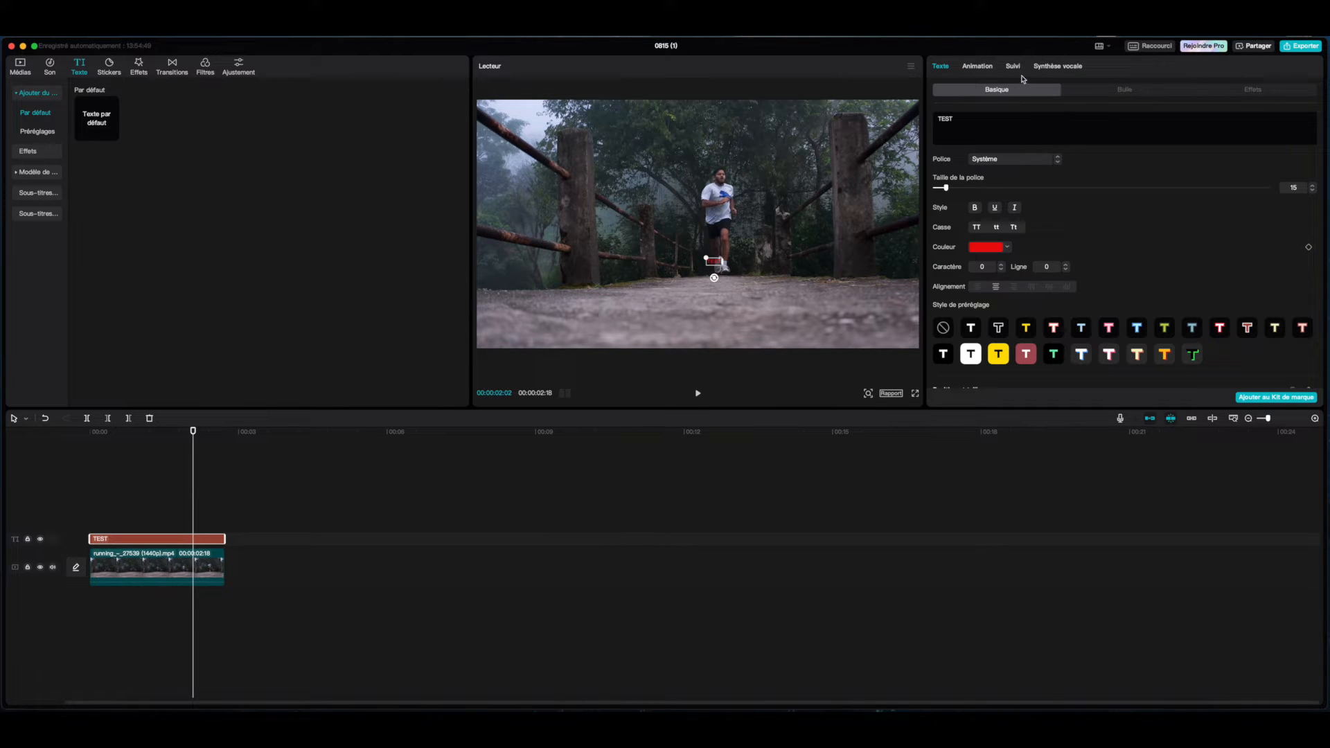
left_click(179, 565)
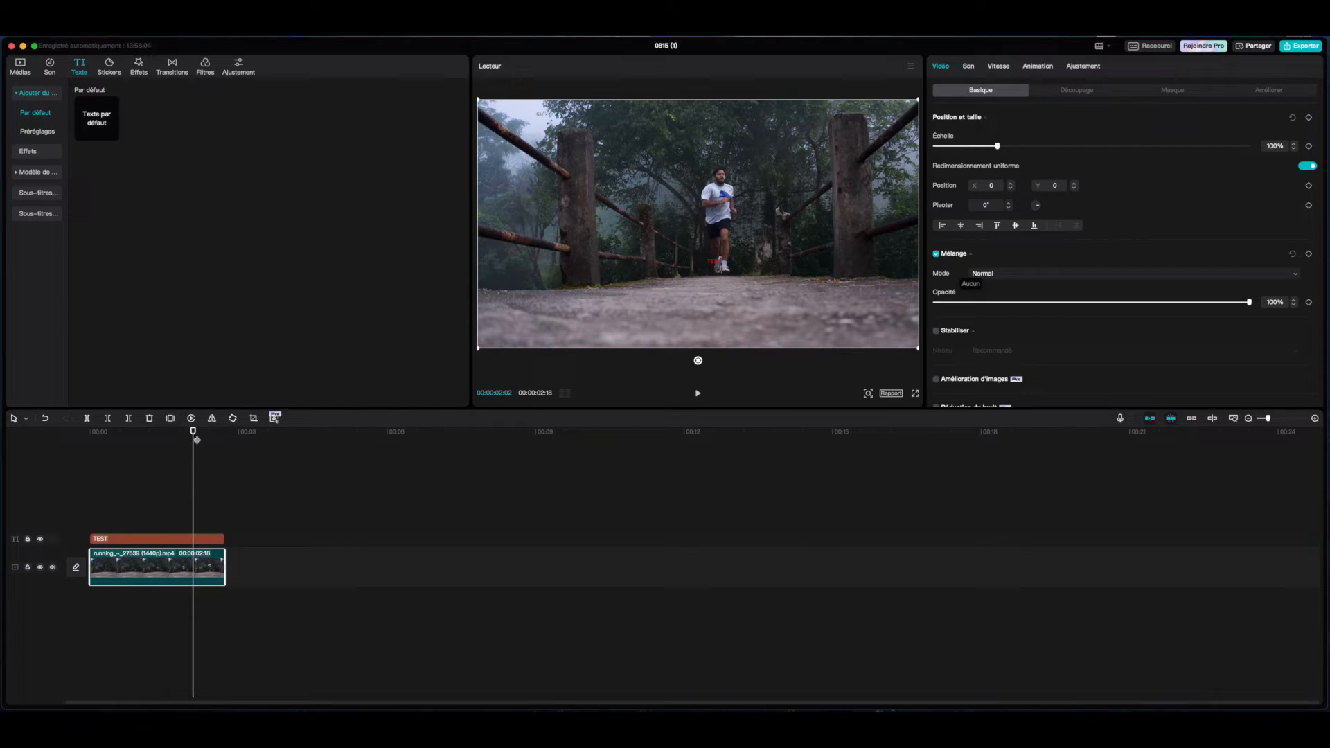
left_click_drag(193, 432, 93, 453)
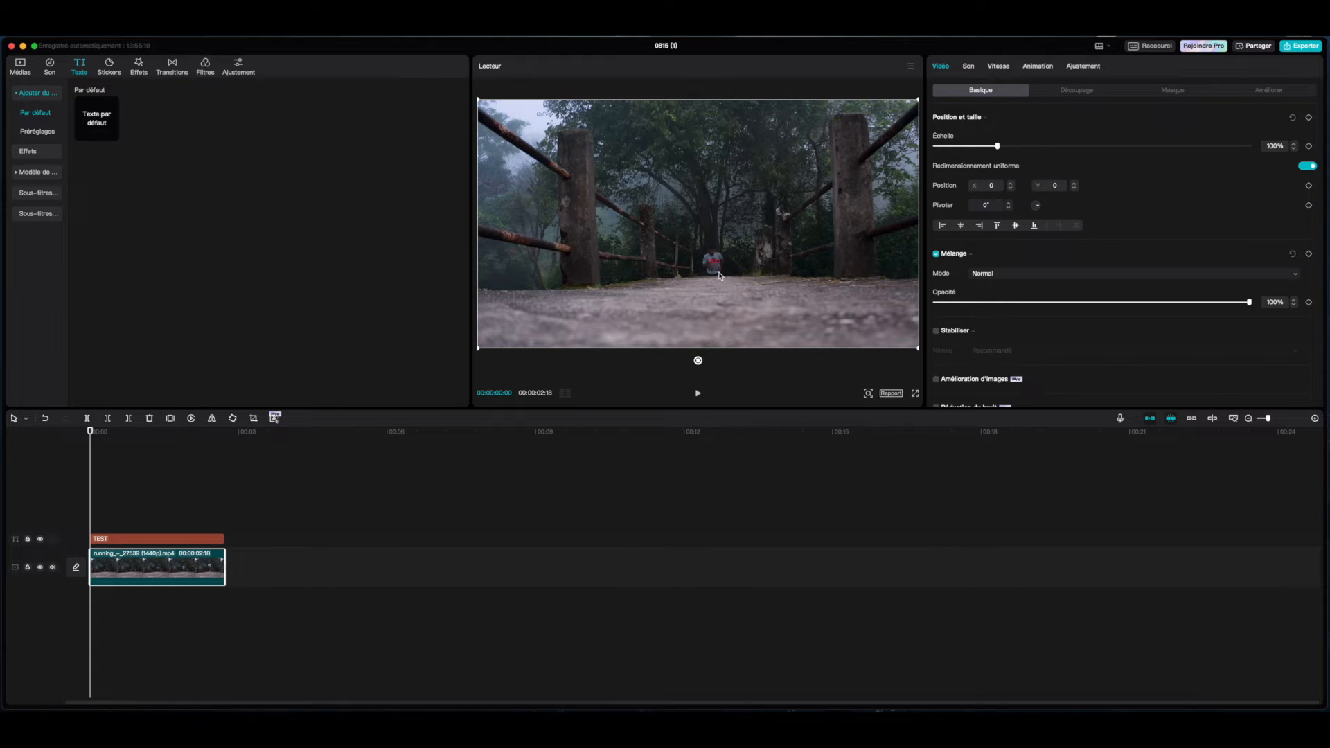
left_click(125, 541)
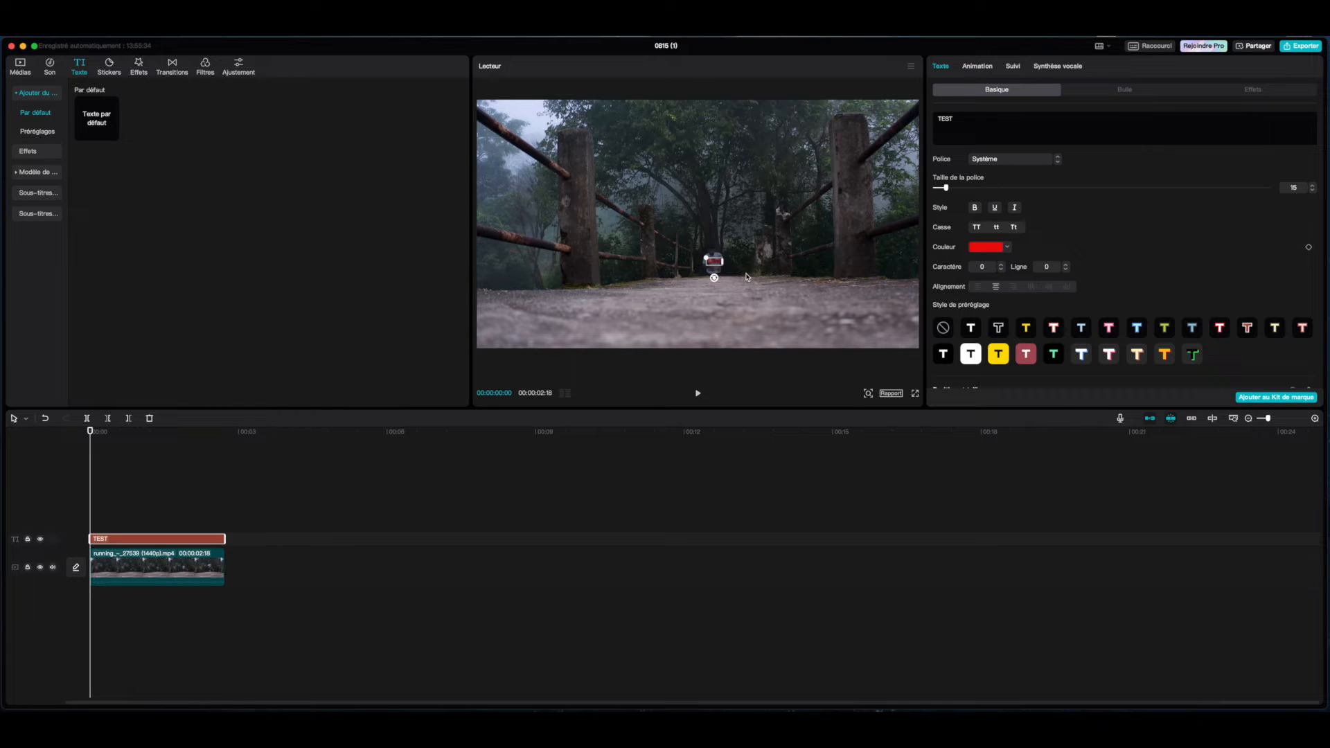
left_click(1015, 69)
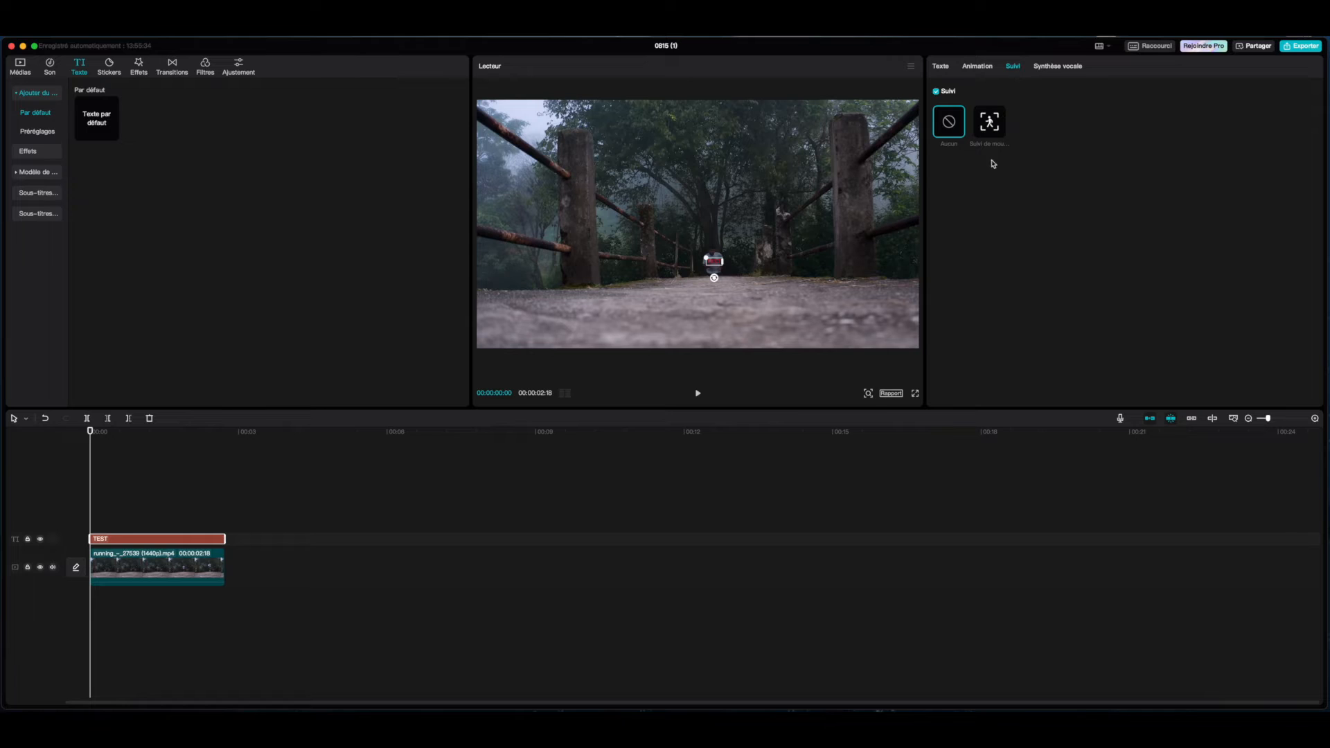
left_click(995, 128)
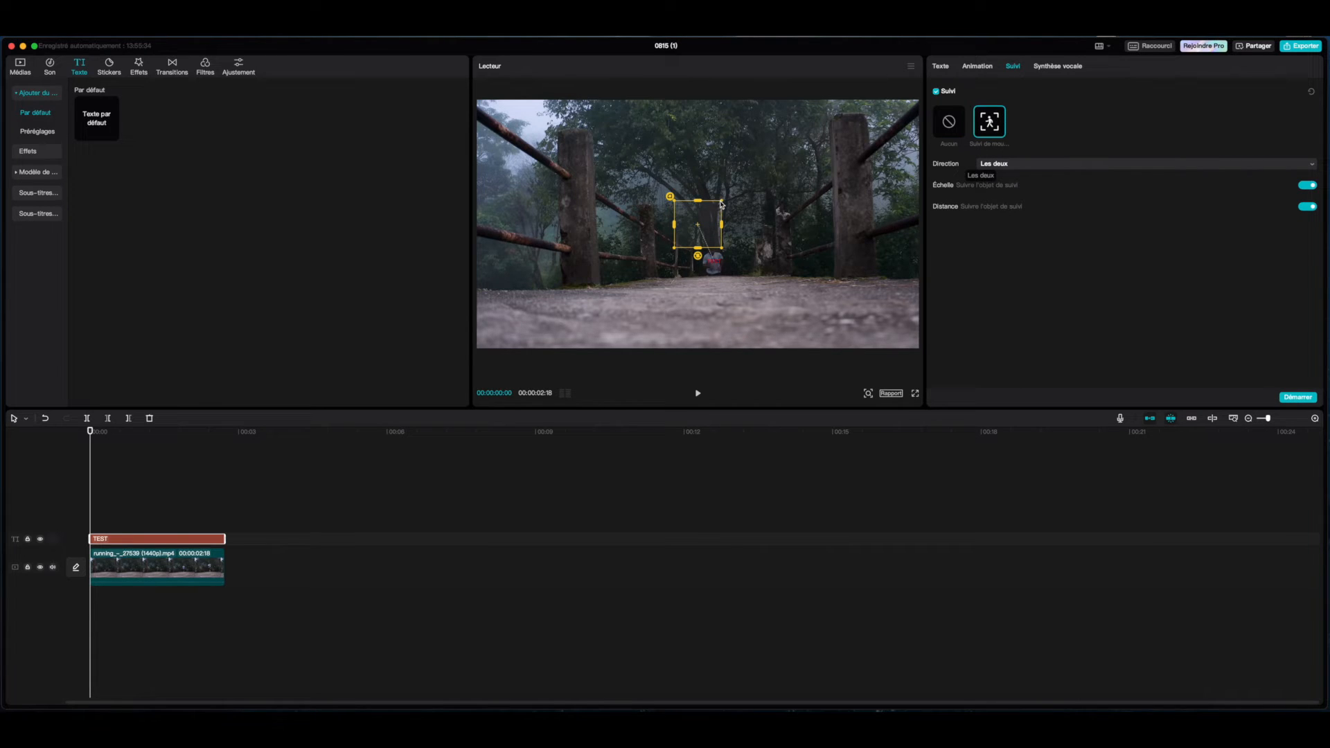
Resize and place the tracking box over the runner, then start tracking in both directions.
left_click_drag(722, 202, 702, 223)
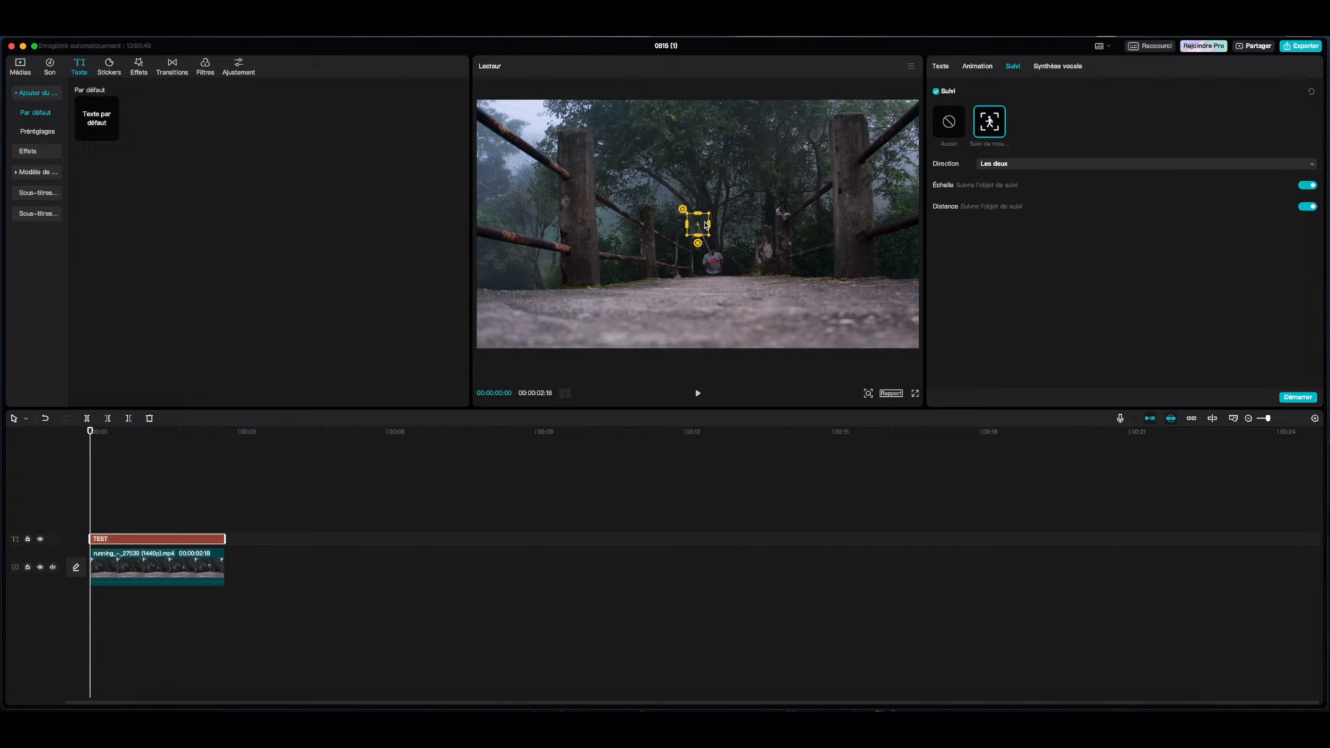
left_click_drag(701, 224, 716, 261)
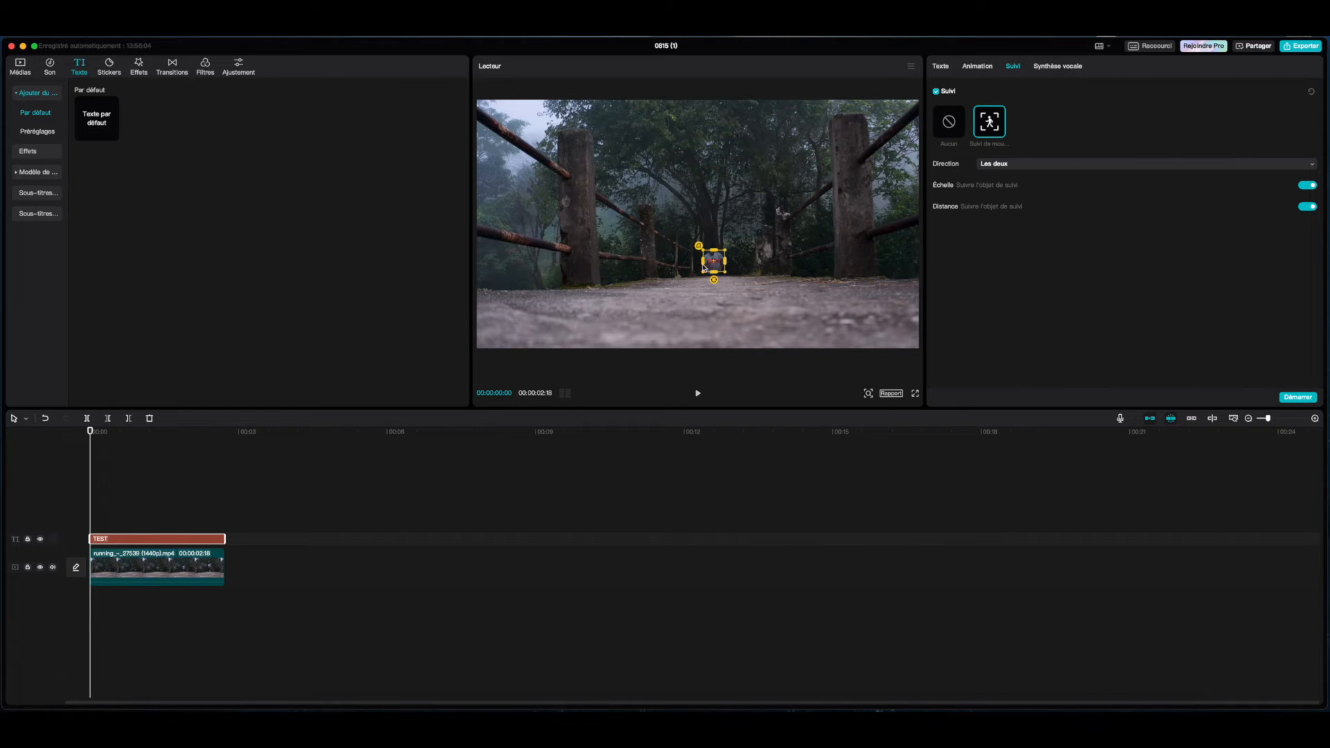
left_click(868, 393)
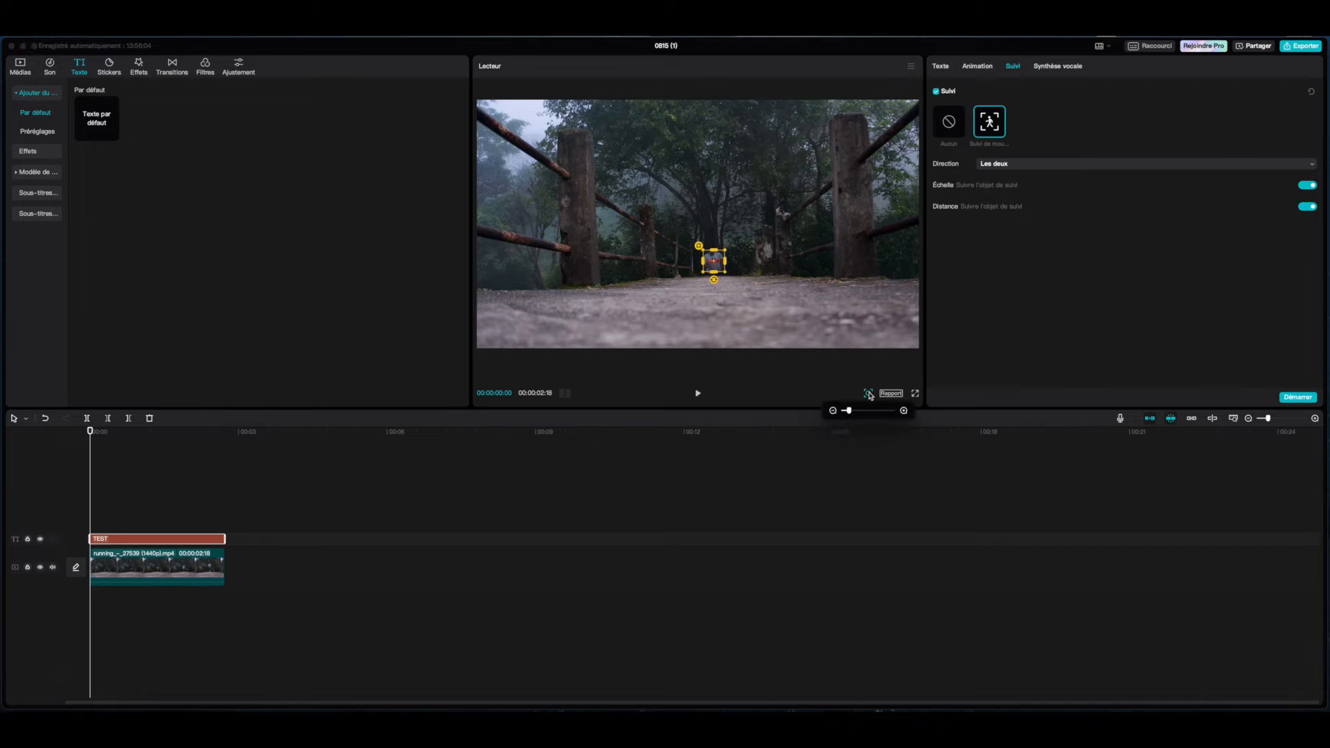
left_click_drag(857, 410, 870, 416)
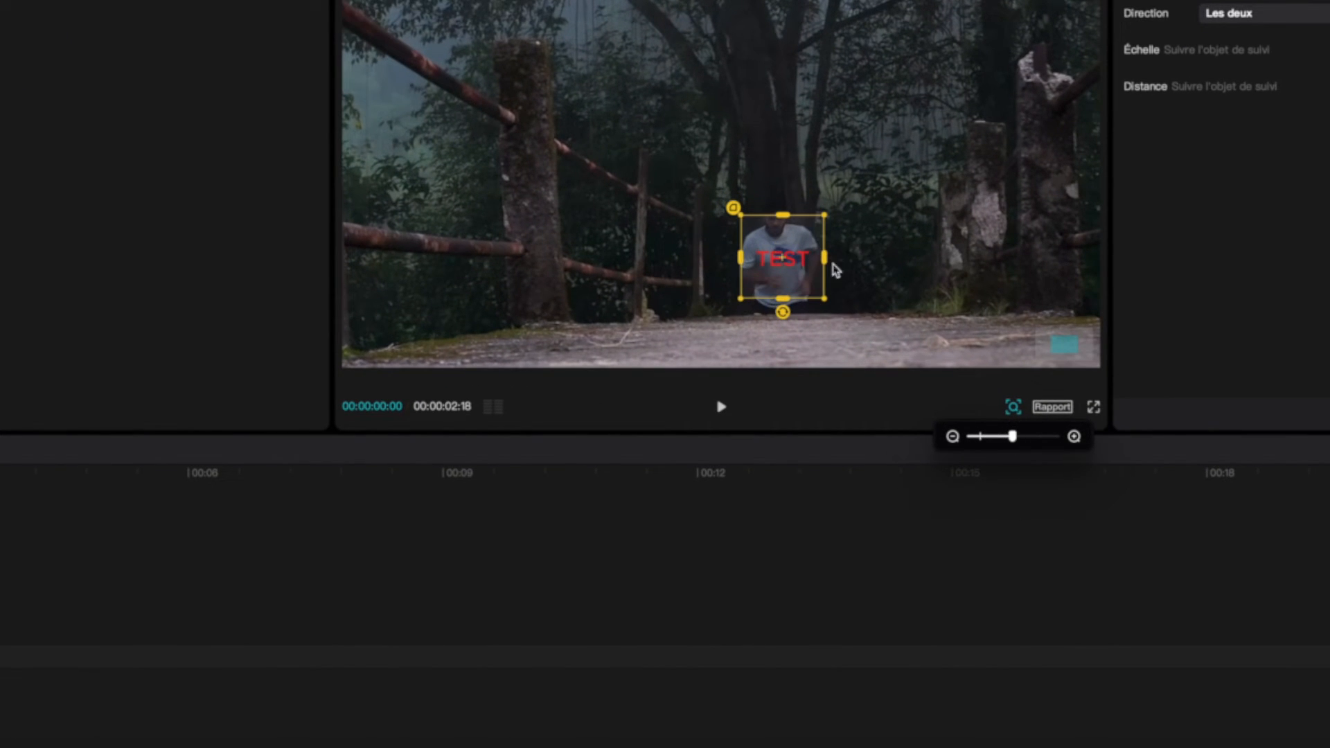
left_click(784, 261)
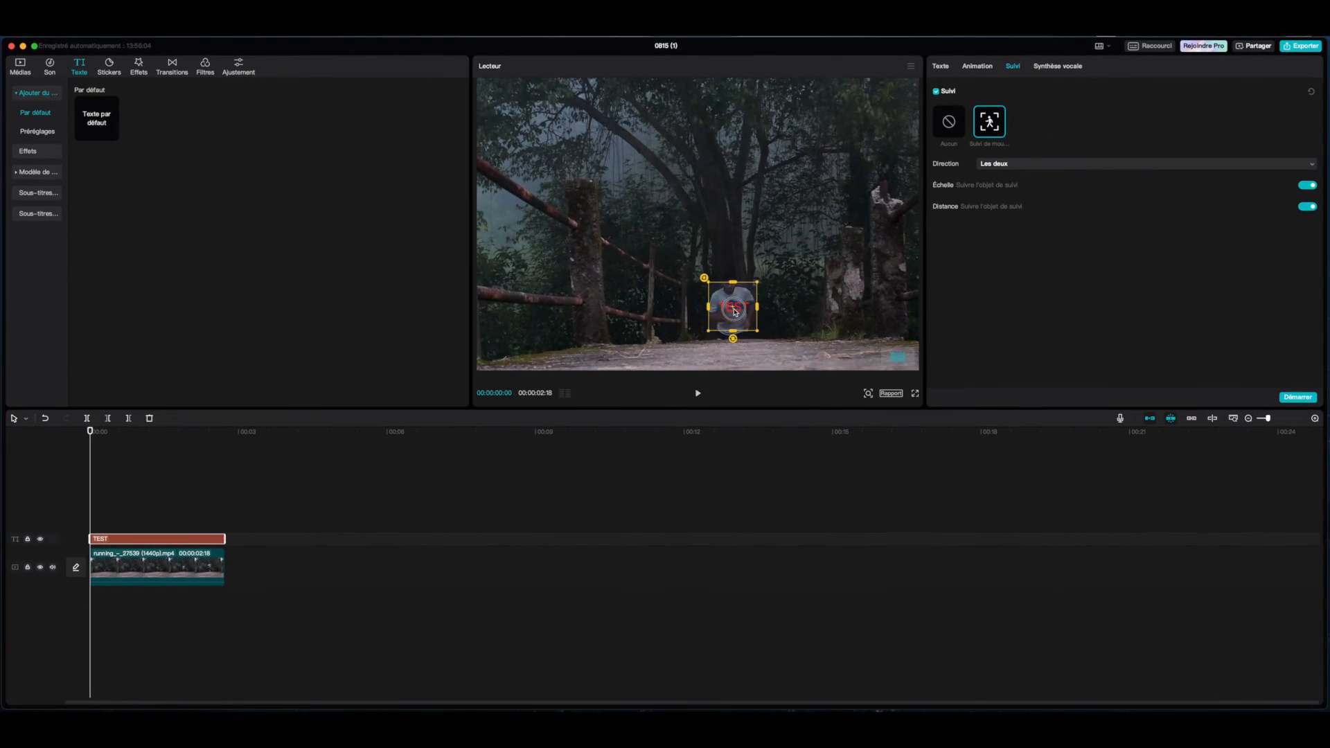
left_click(868, 394)
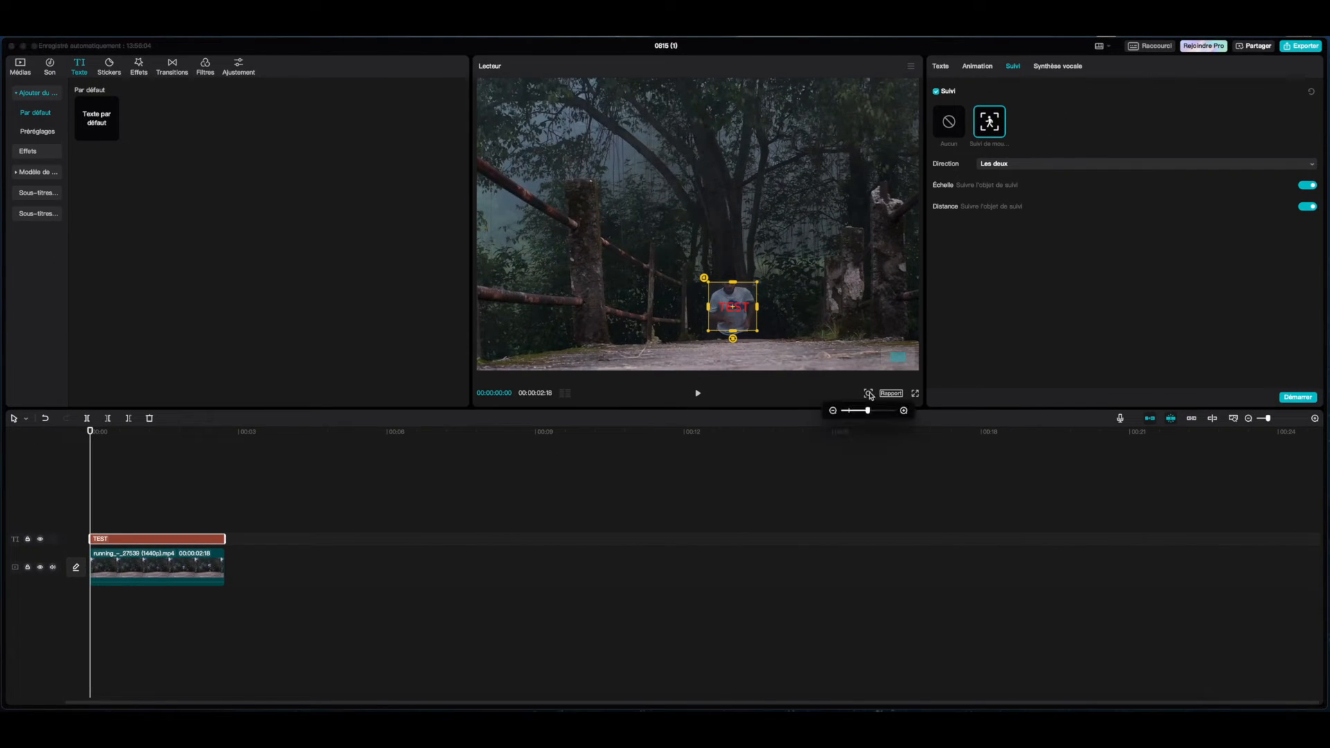
left_click_drag(868, 412, 847, 411)
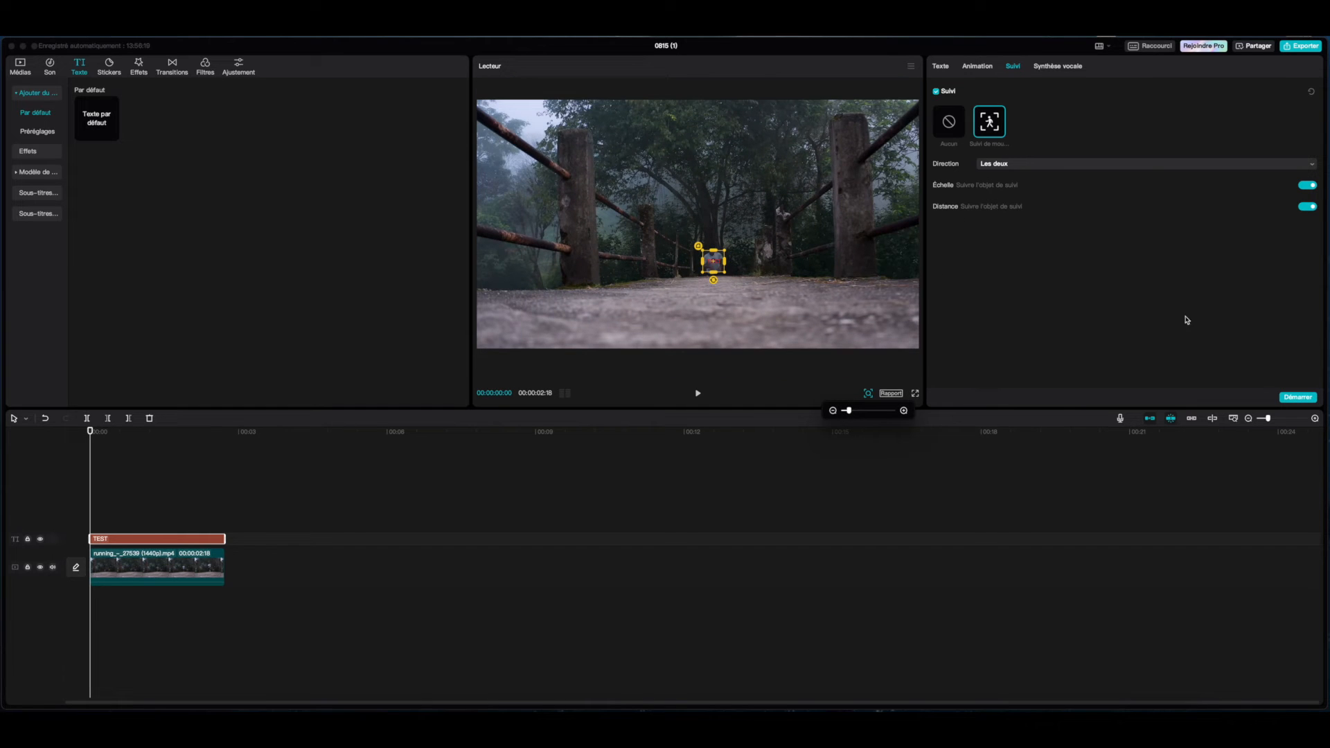
left_click(1304, 400)
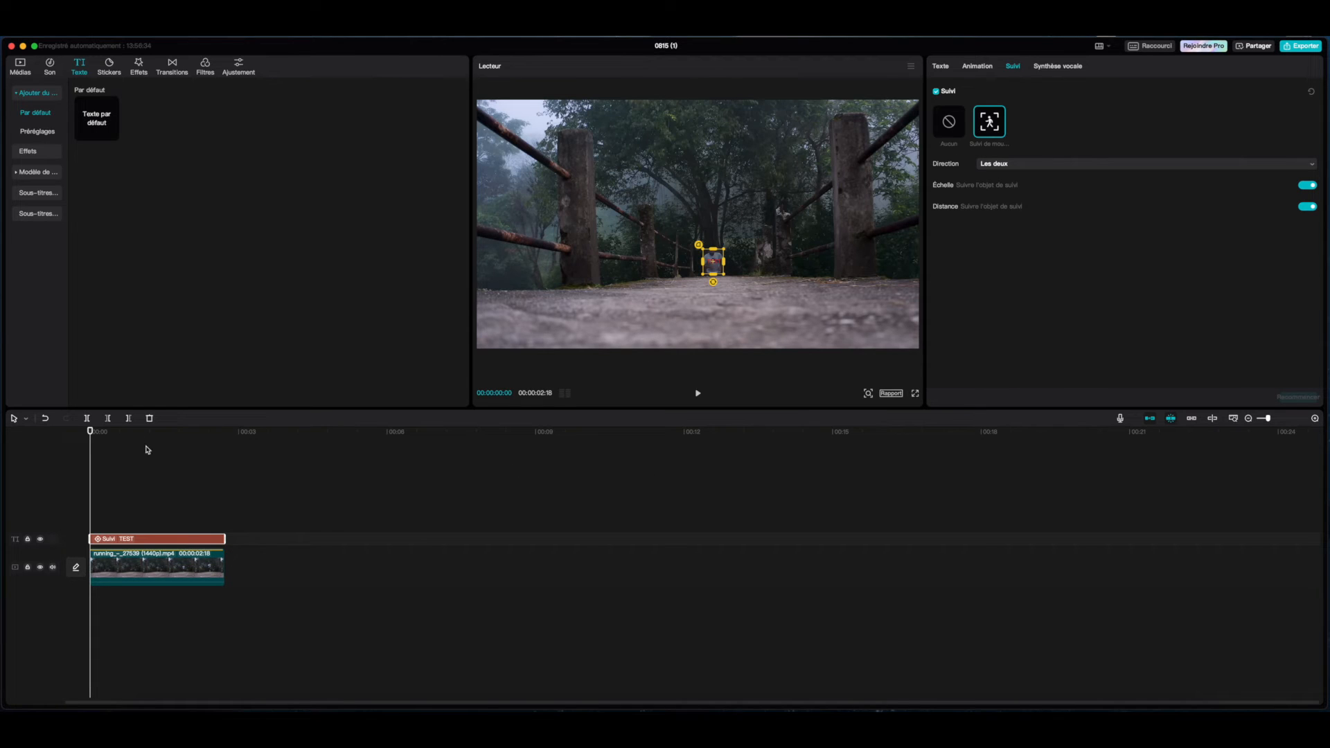
Play back and scrub the clip to review the text following the runner.
left_click(123, 434)
left_click(78, 435)
left_click(574, 242)
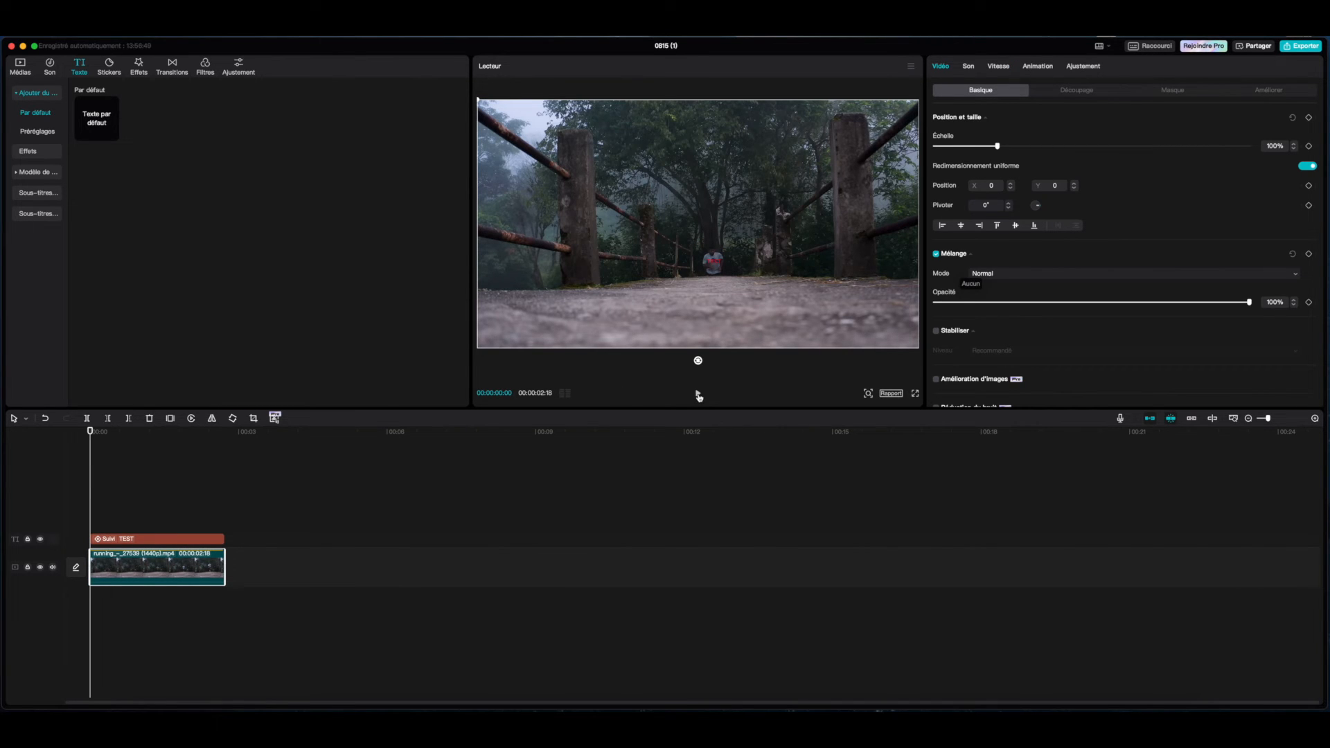
left_click(698, 396)
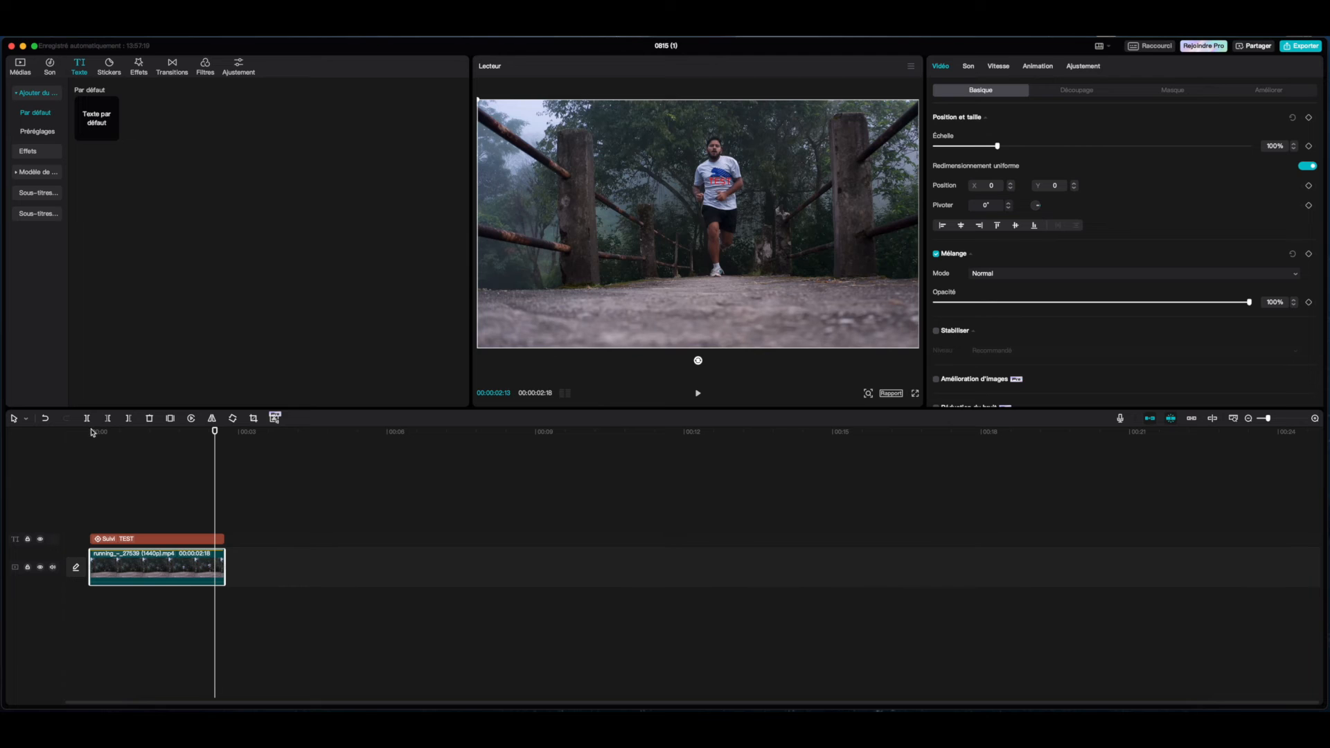
left_click(91, 432)
left_click_drag(92, 434, 154, 438)
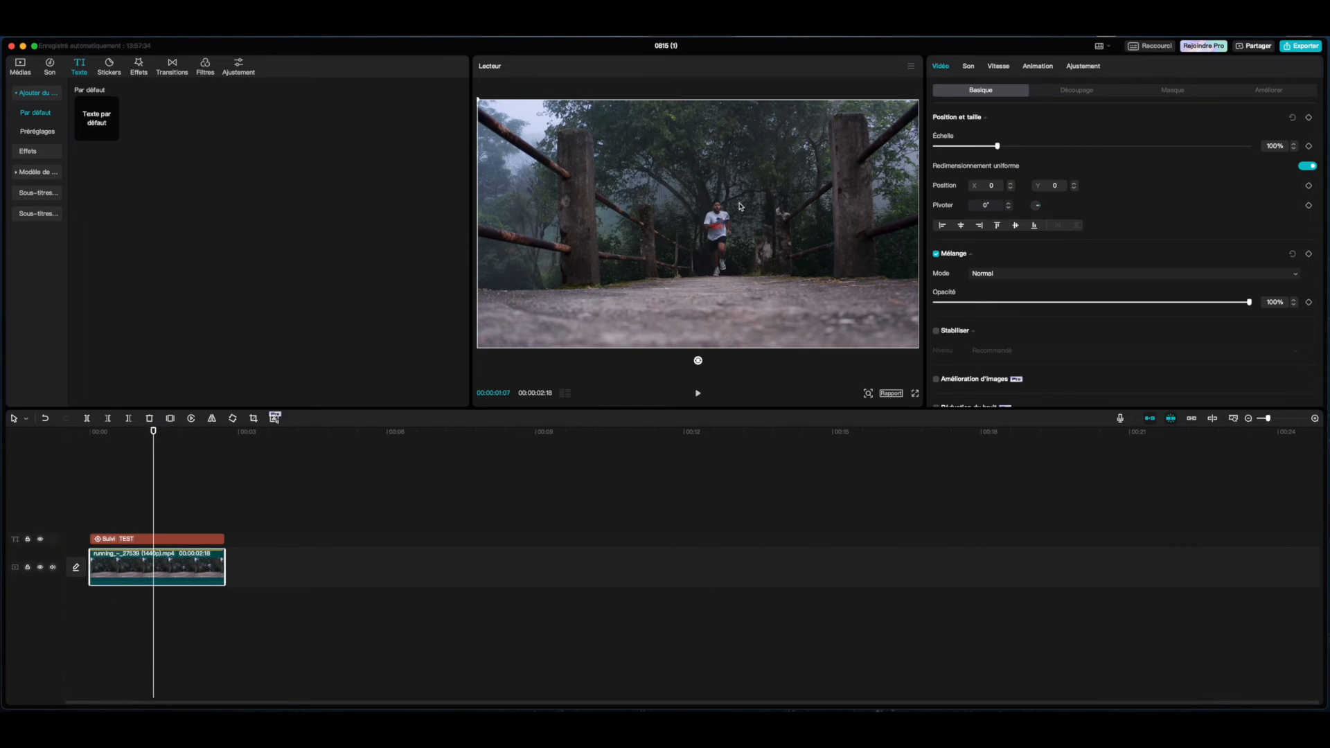